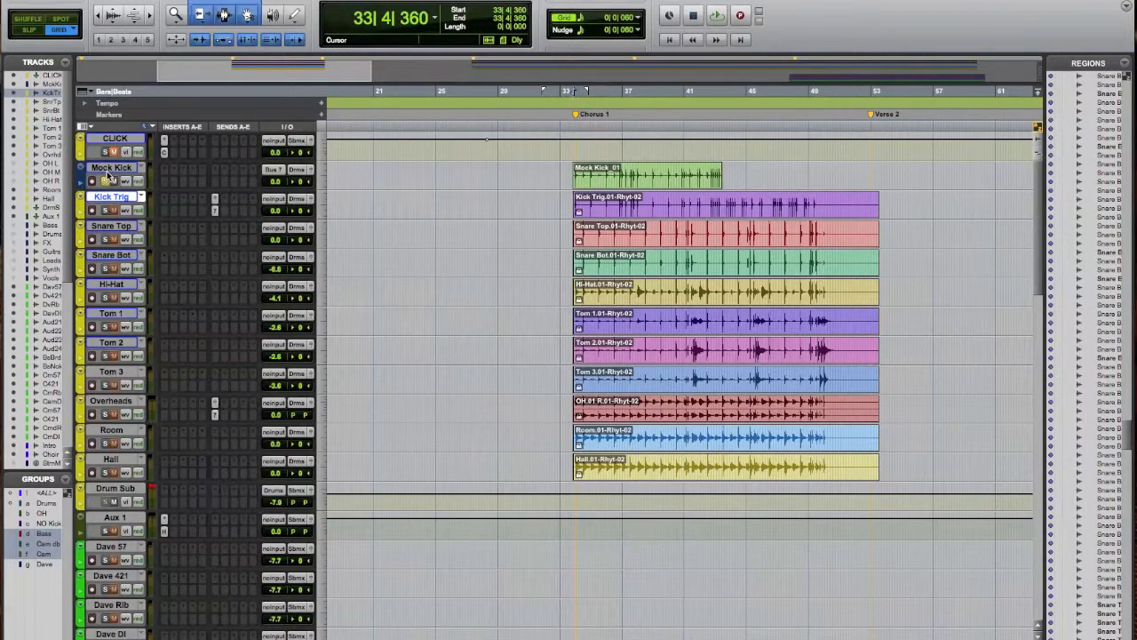
- Select the soloed Mock Kick region at Chorus 1 and play it back to hear the bleed between hits
left_click(583, 184)
key("space")
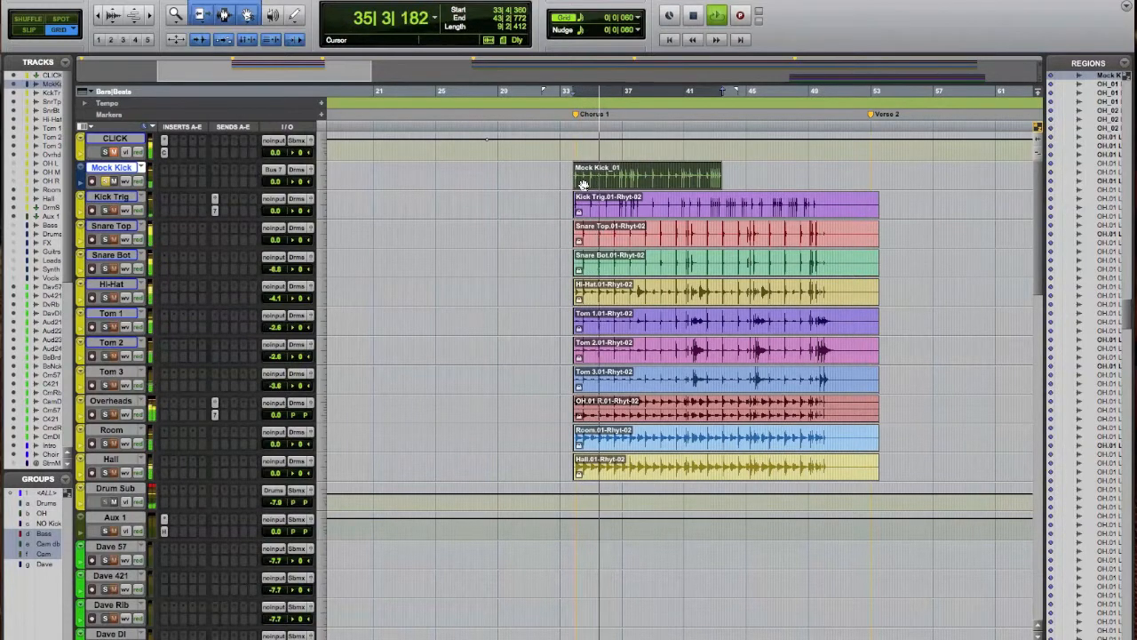
key("space")
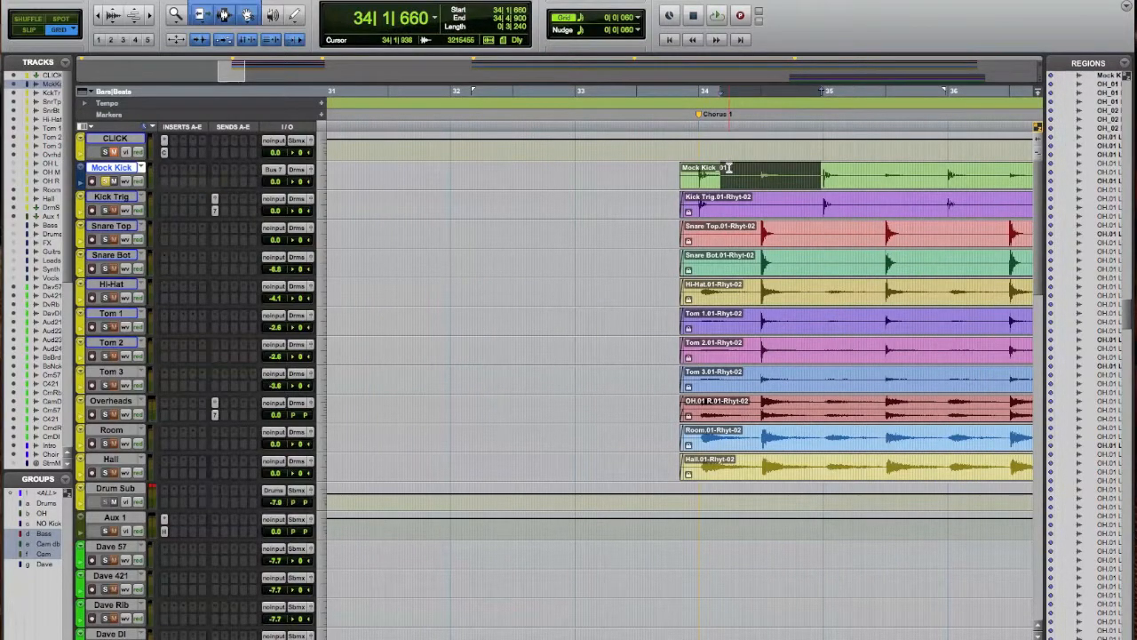
- Try deleting the Mock Kick audio from 34|1|600 to 34|4|900, between the first two kick hits, and undo the deletion
left_click(702, 174)
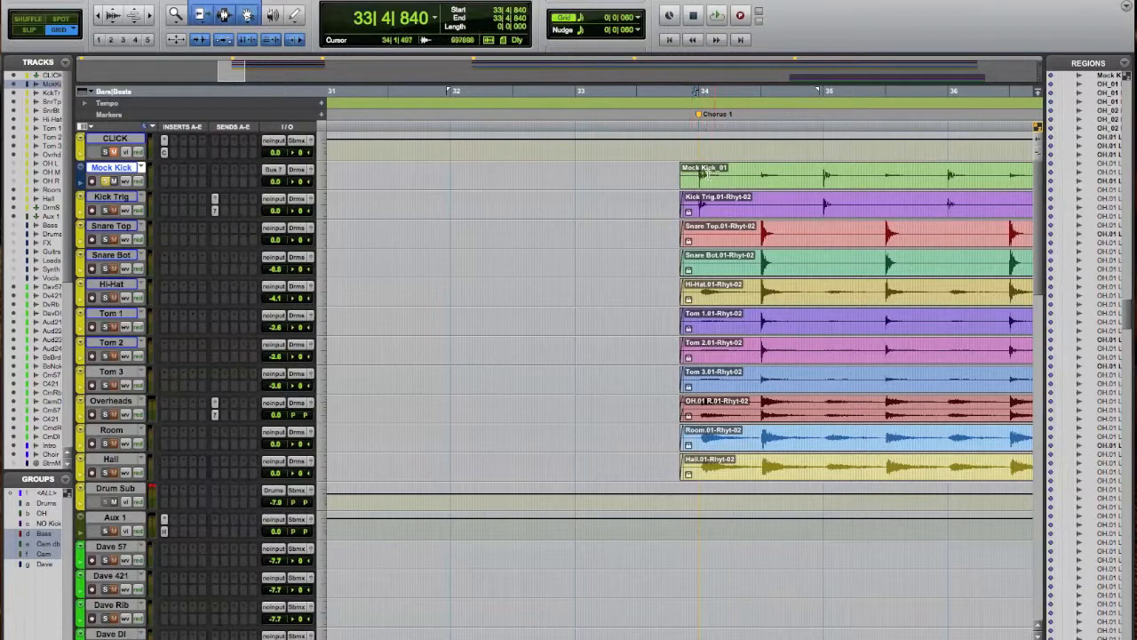
left_click_drag(822, 175, 720, 167)
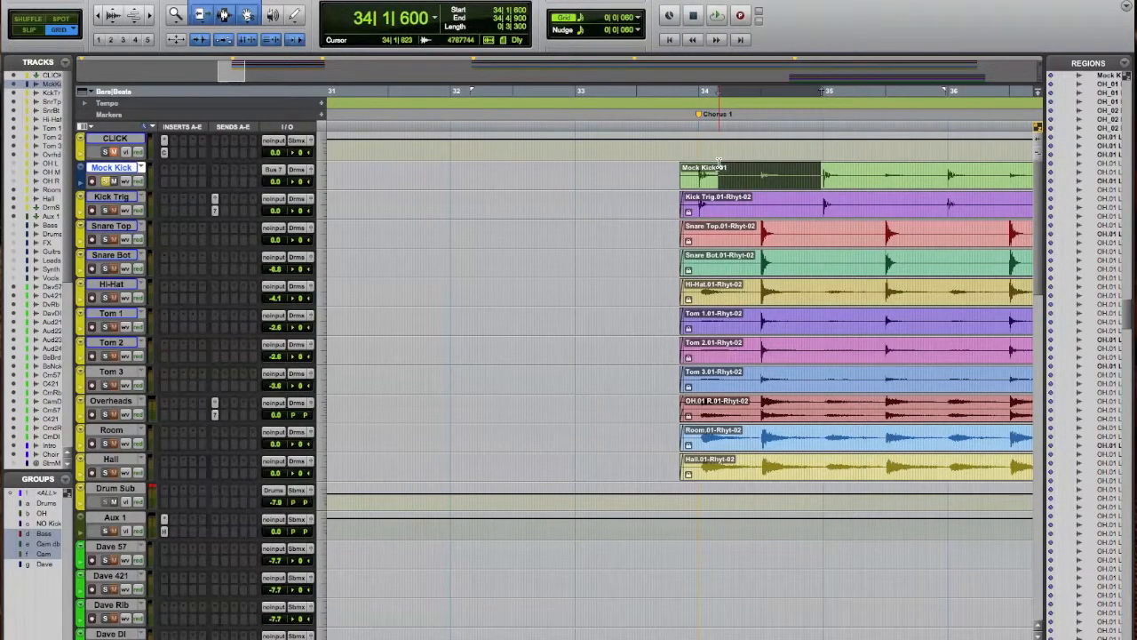
key("Delete")
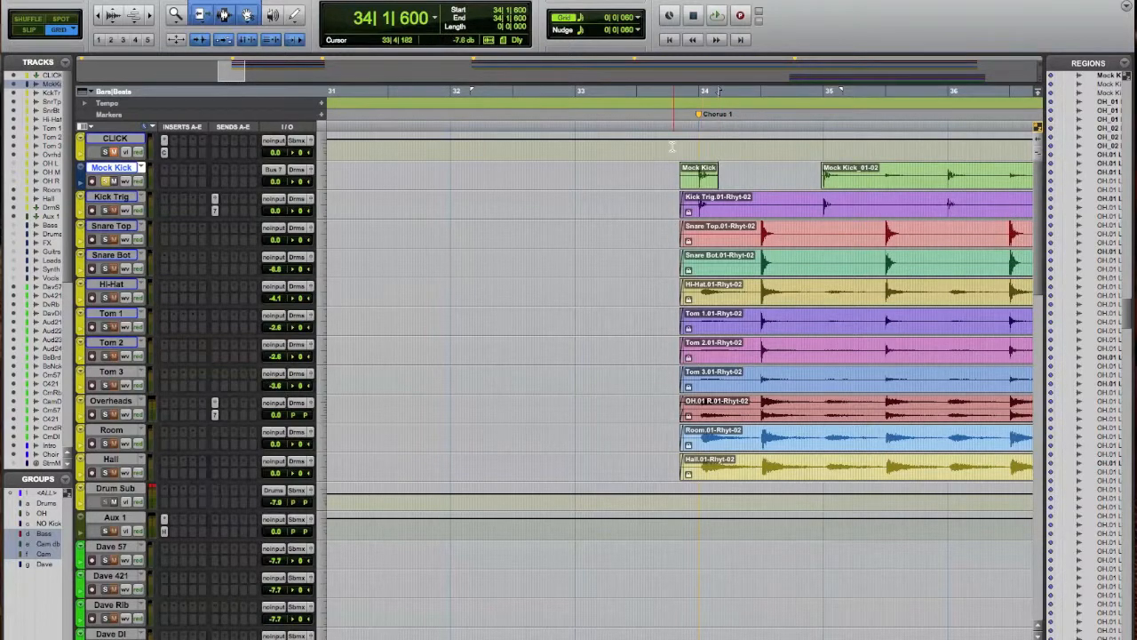
key("ctrl+z")
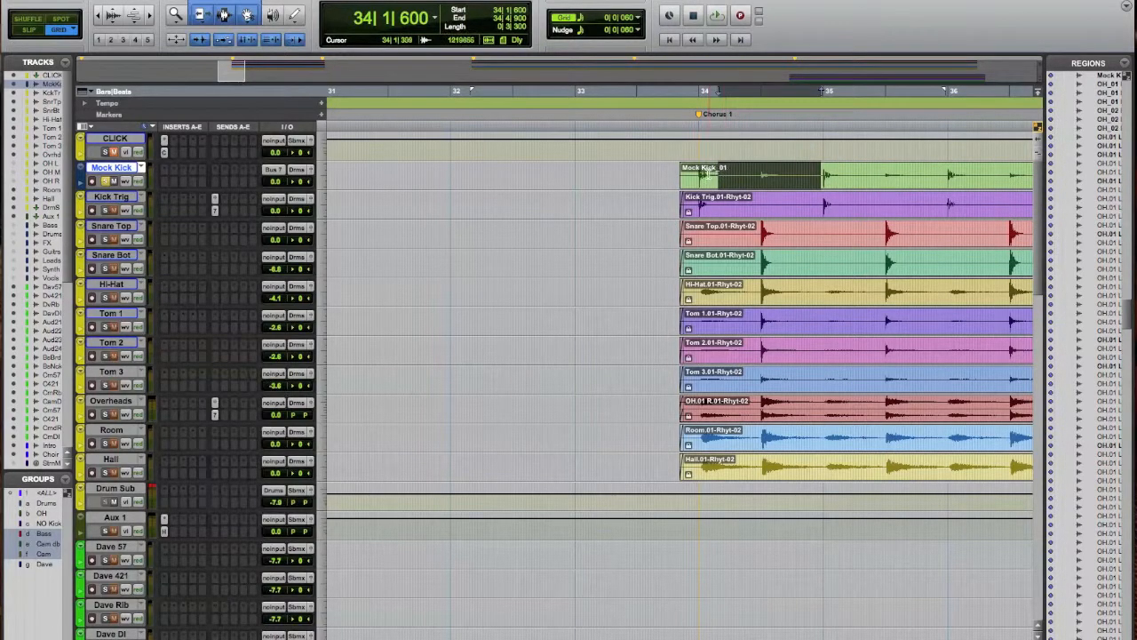
- Insert the mono Expander/Gate Dyn 3 plug-in on the Mock Kick track and move its window clear of the kick track
left_click(164, 172)
mouse_move(183, 192)
mouse_move(290, 203)
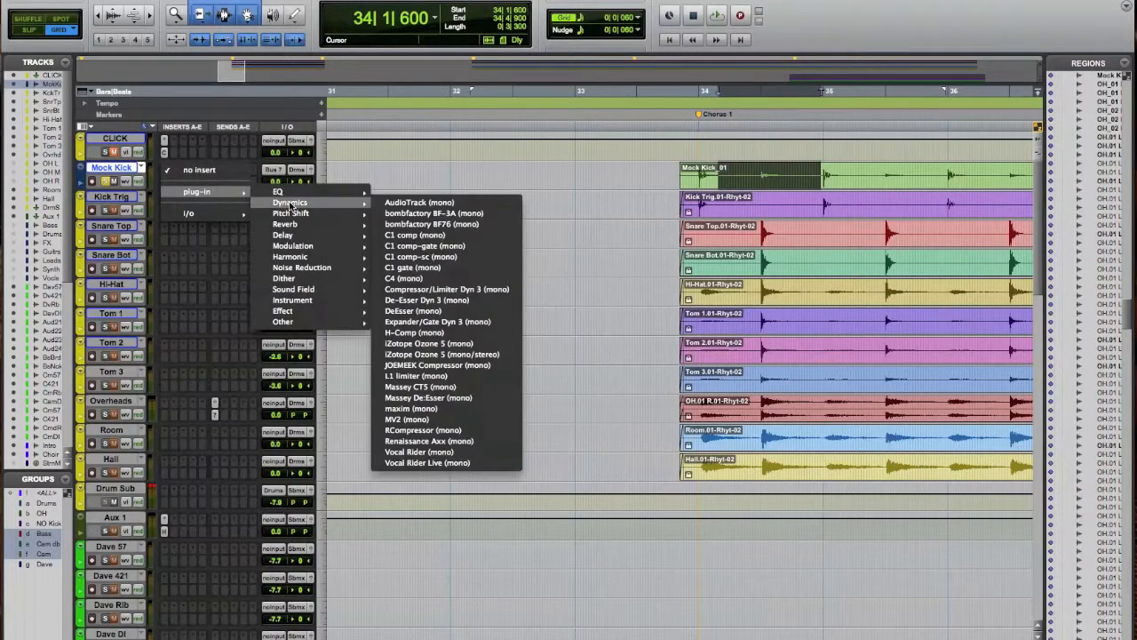
left_click(475, 323)
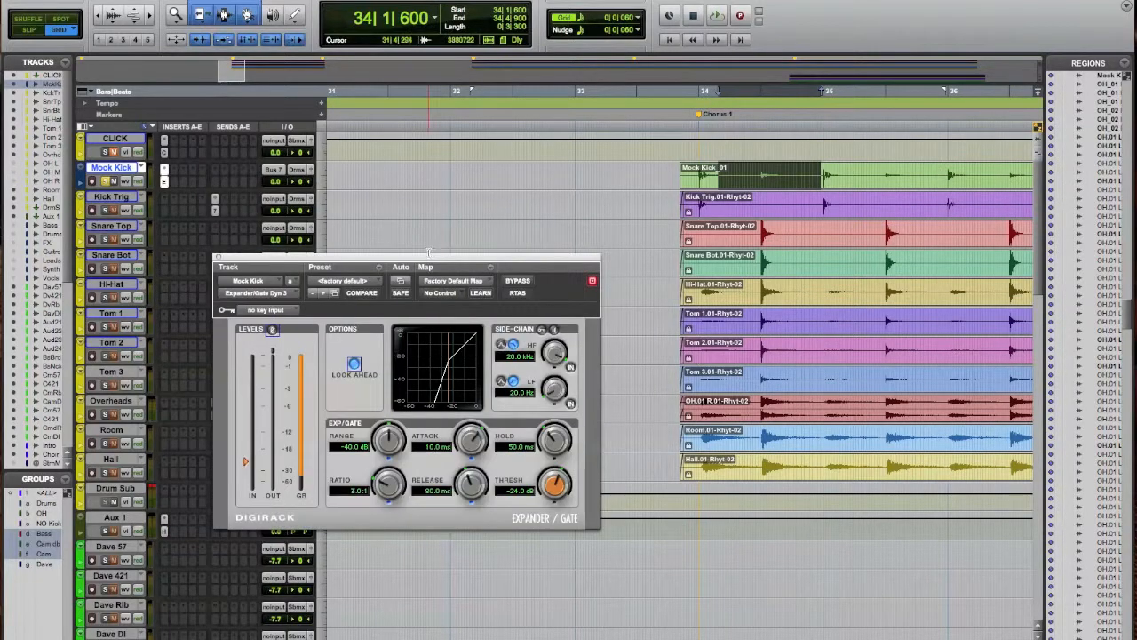
left_click_drag(430, 256, 450, 224)
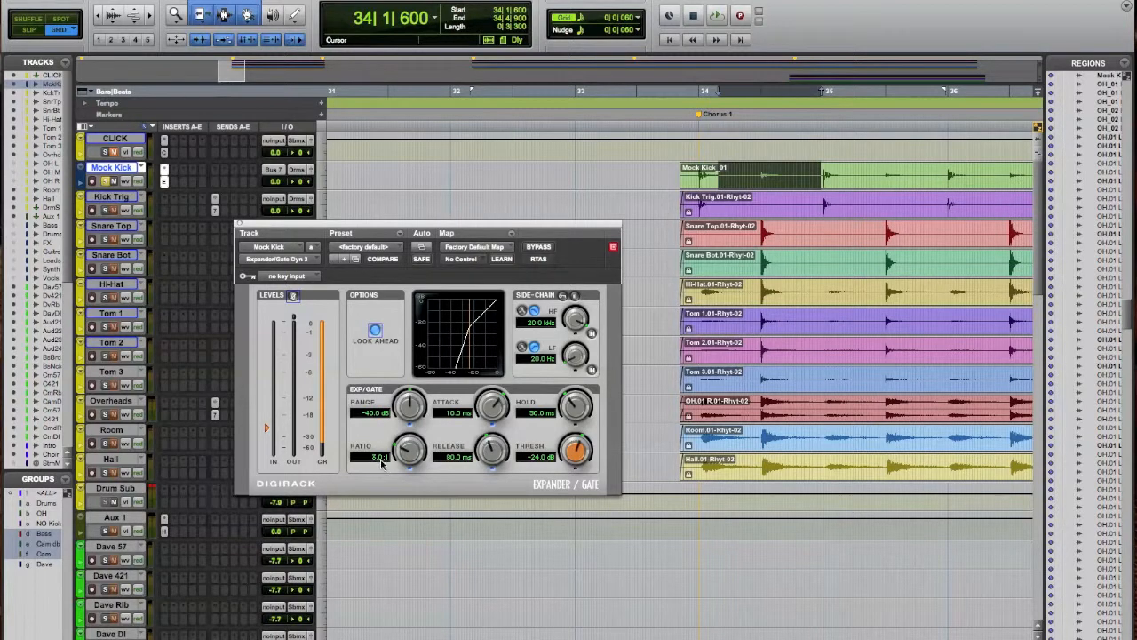
- Set the Mock Kick gate's ratio to 100.0:1 and lower its threshold to about -51.6 dB, leaving the factory default preset selected
left_click_drag(410, 457, 416, 339)
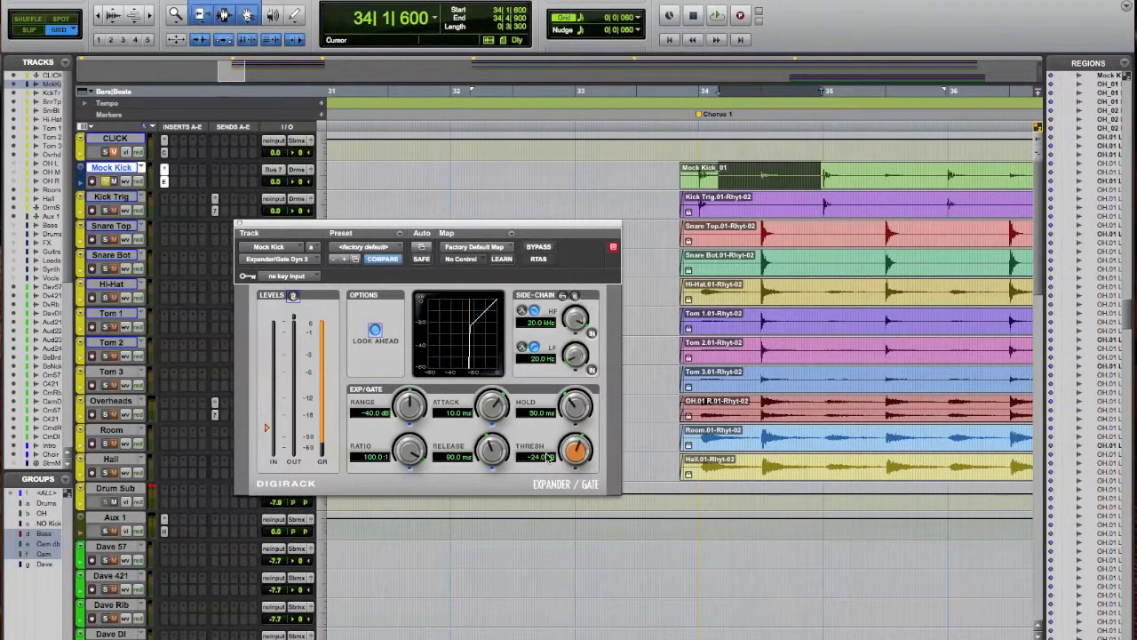
left_click_drag(572, 452, 561, 514)
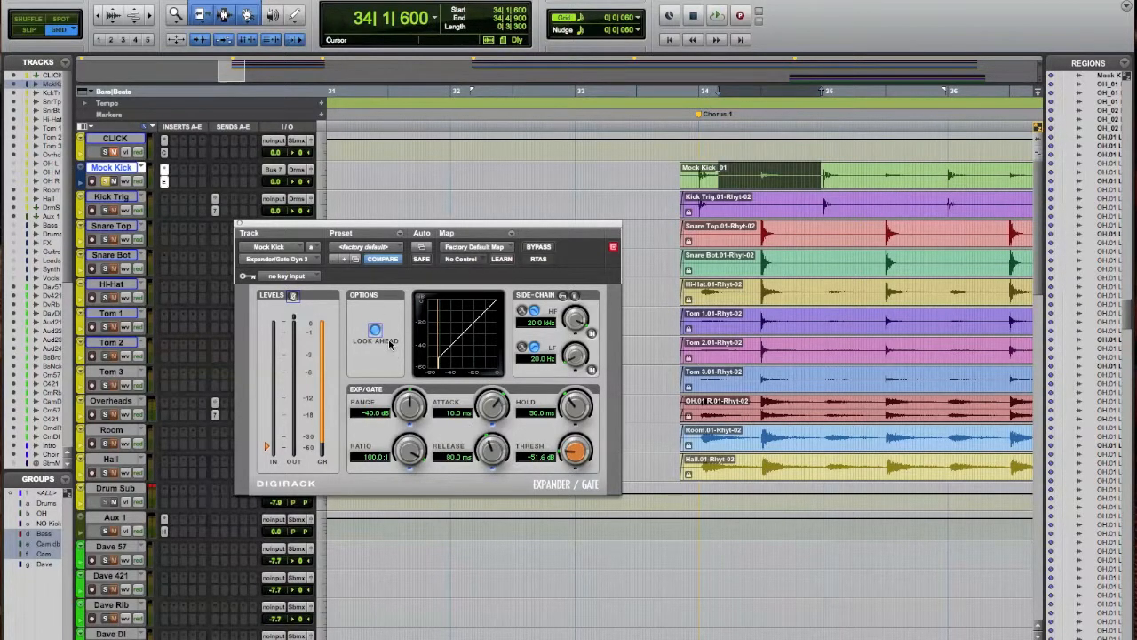
left_click(370, 249)
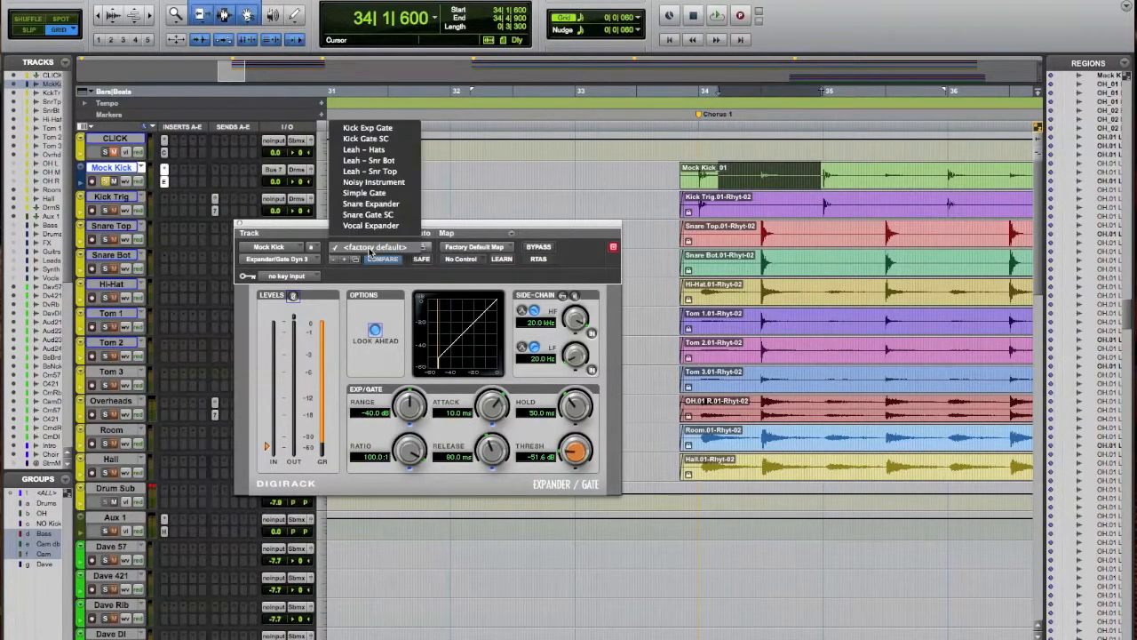
left_click(388, 318)
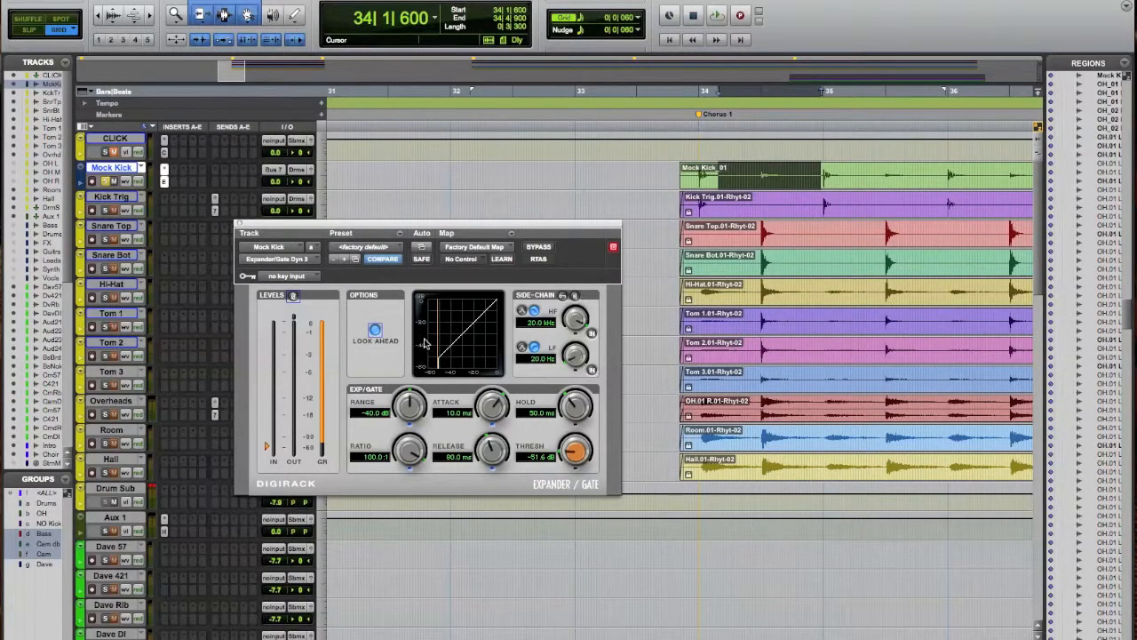
- Play the whole Mock Kick region and raise the gate threshold to about -20.7 dB during playback
left_click(665, 172)
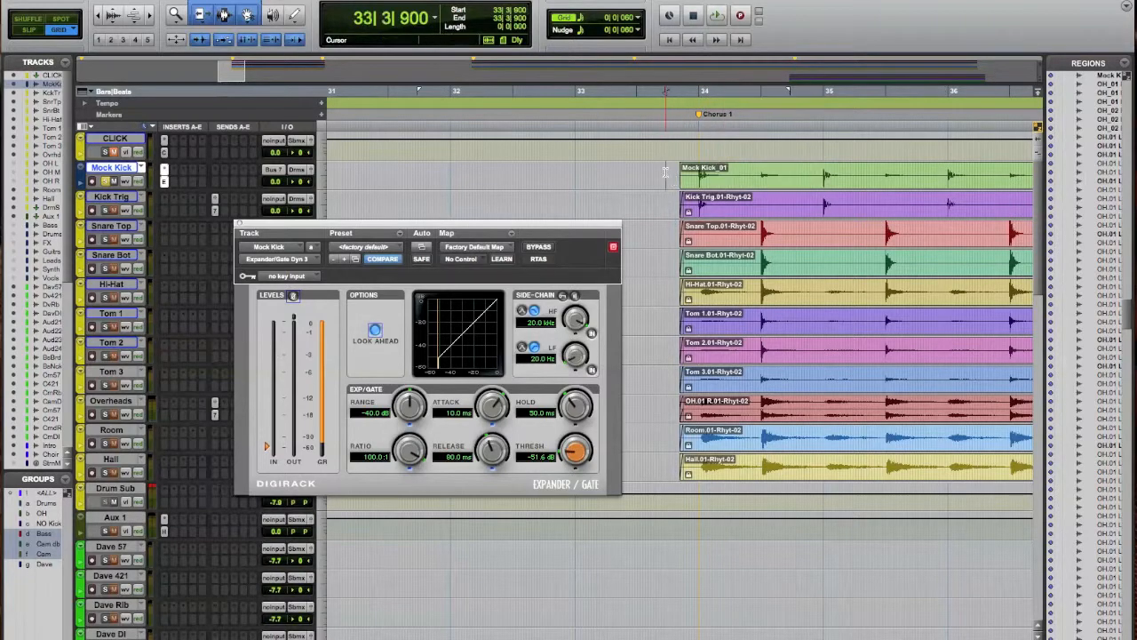
key("r")
key("r")
key("r")
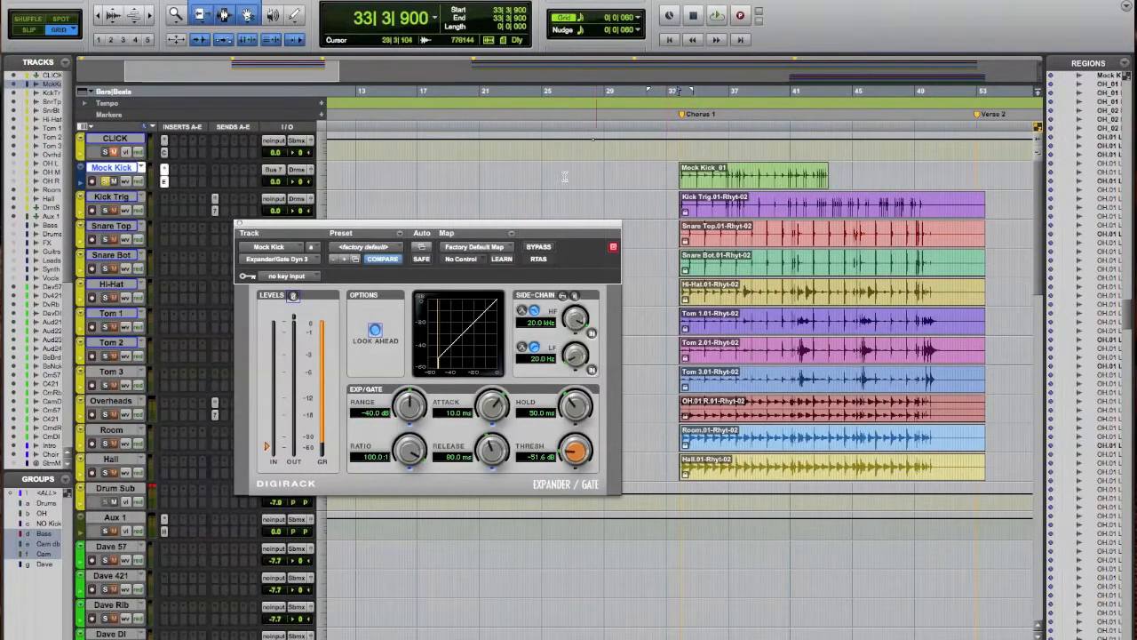
left_click(710, 182)
key("space")
left_click_drag(575, 460, 573, 424)
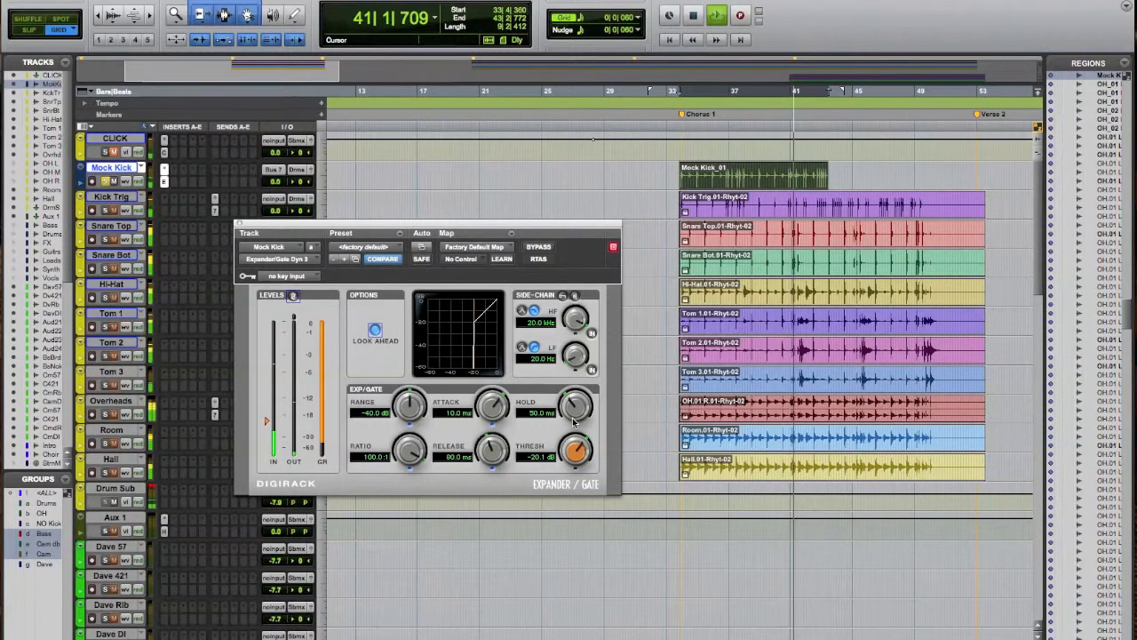
left_click_drag(573, 423, 573, 425)
key("space")
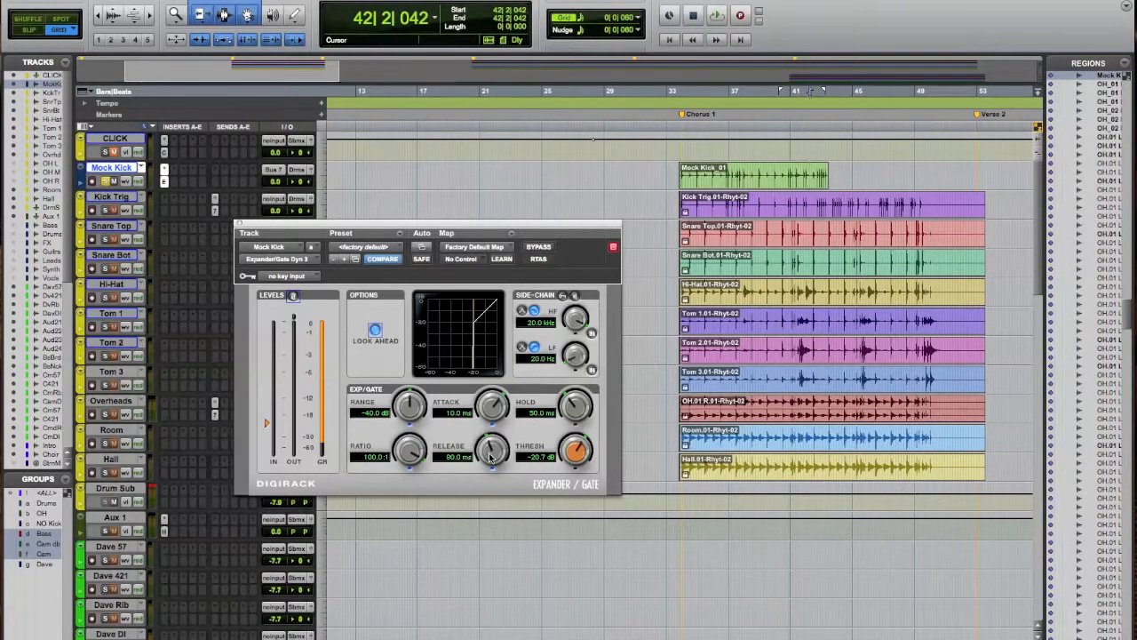
- Lengthen the Mock Kick gate's release to just under 500 ms and raise the threshold to about -18.3 dB while the region plays
left_click_drag(488, 453, 498, 423)
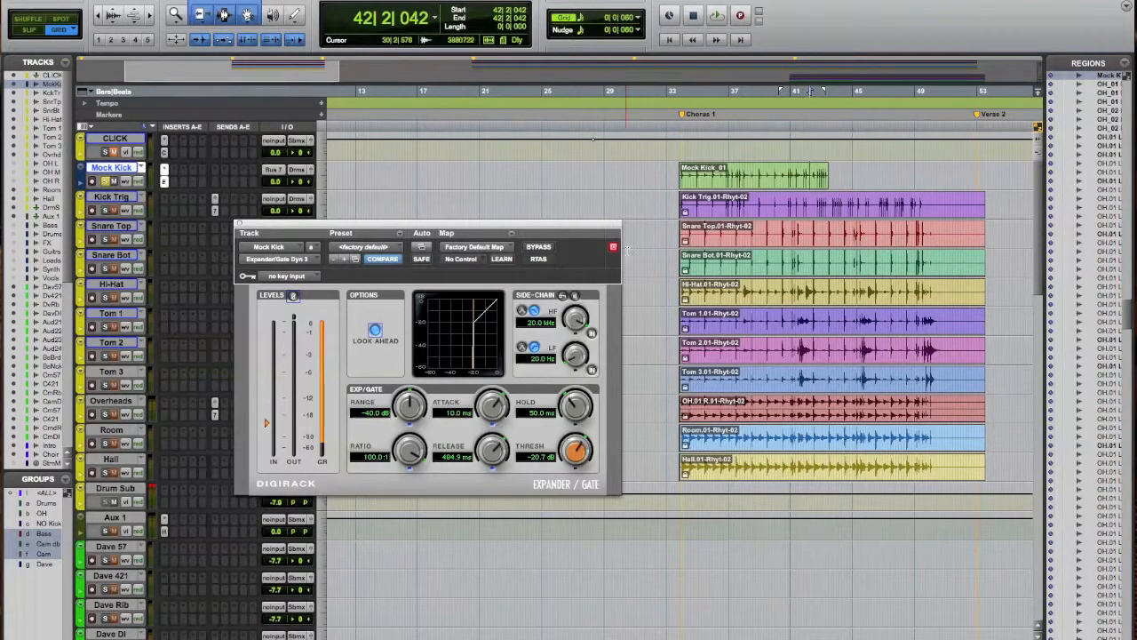
left_click(698, 186)
key("space")
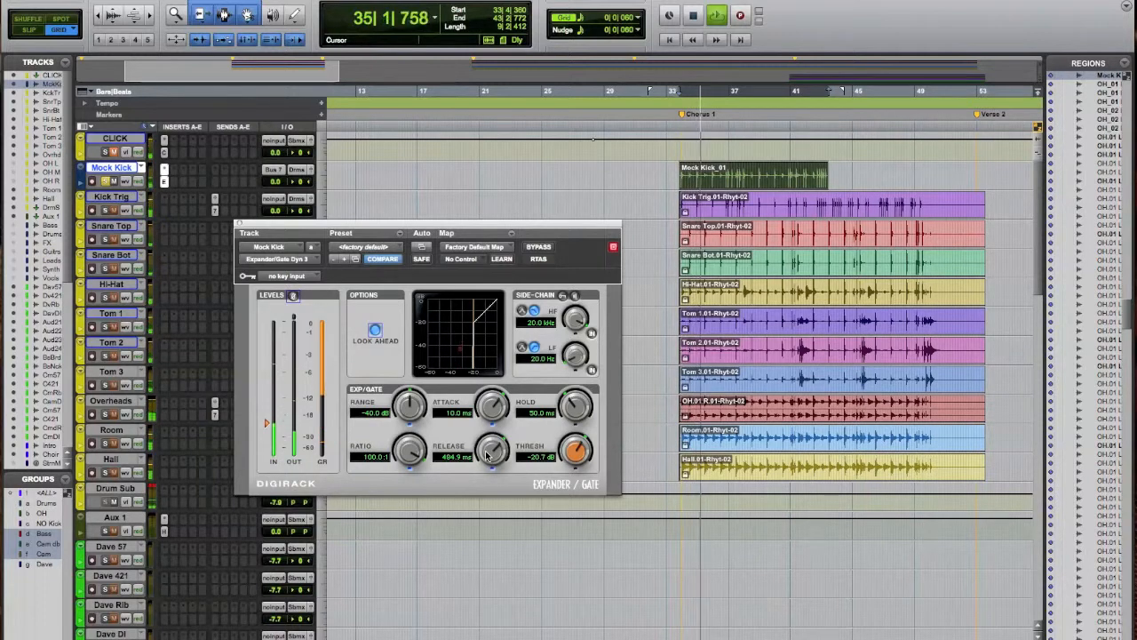
left_click_drag(488, 454, 485, 458)
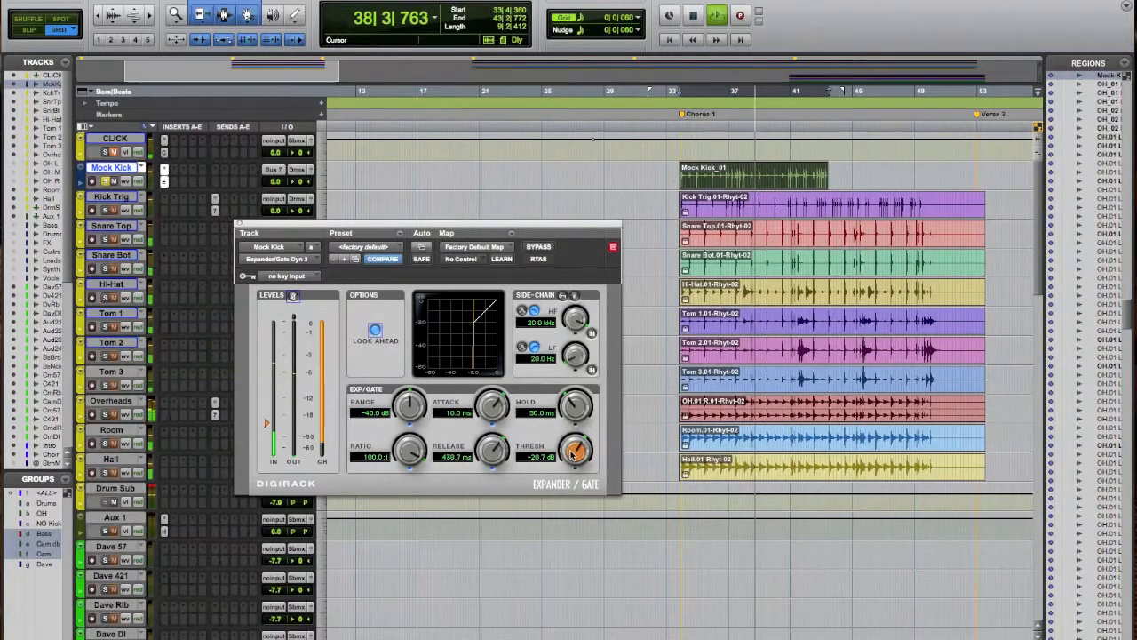
left_click_drag(560, 455, 572, 451)
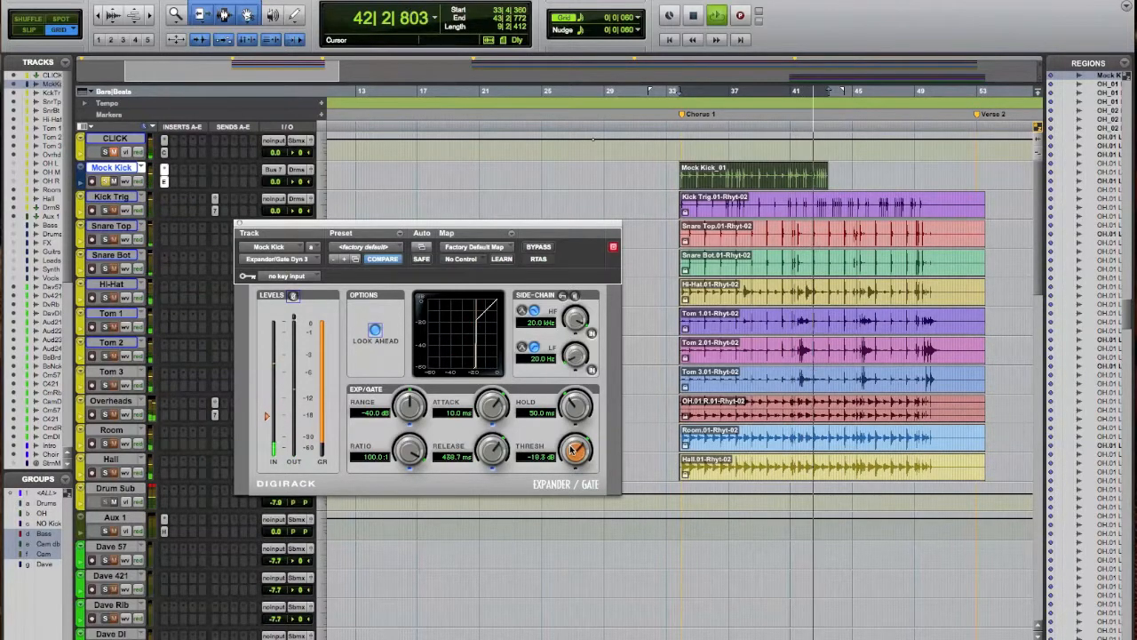
- Compare the kick with the gate bypassed and active, set the threshold to about -20.4 dB, and close the plug-in window
left_click(539, 247)
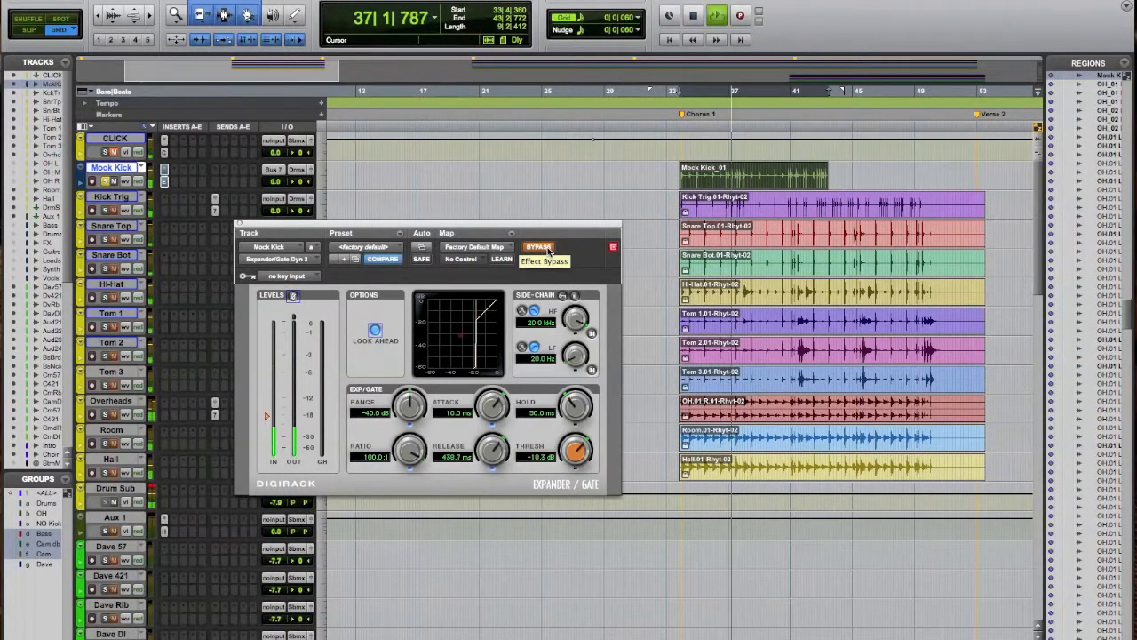
left_click(541, 248)
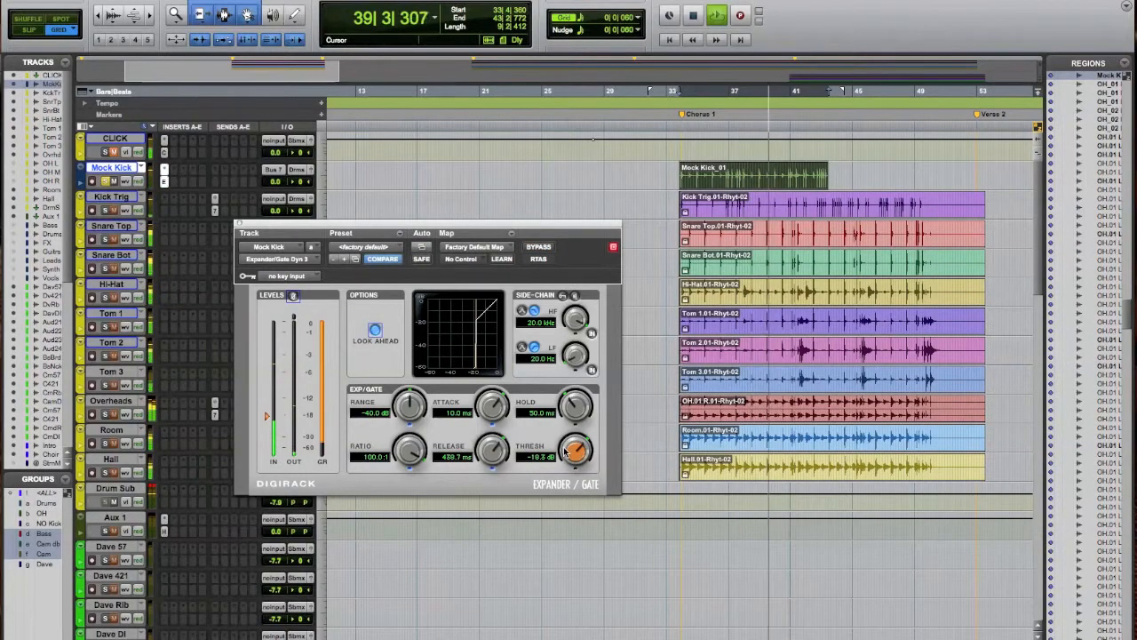
key("space")
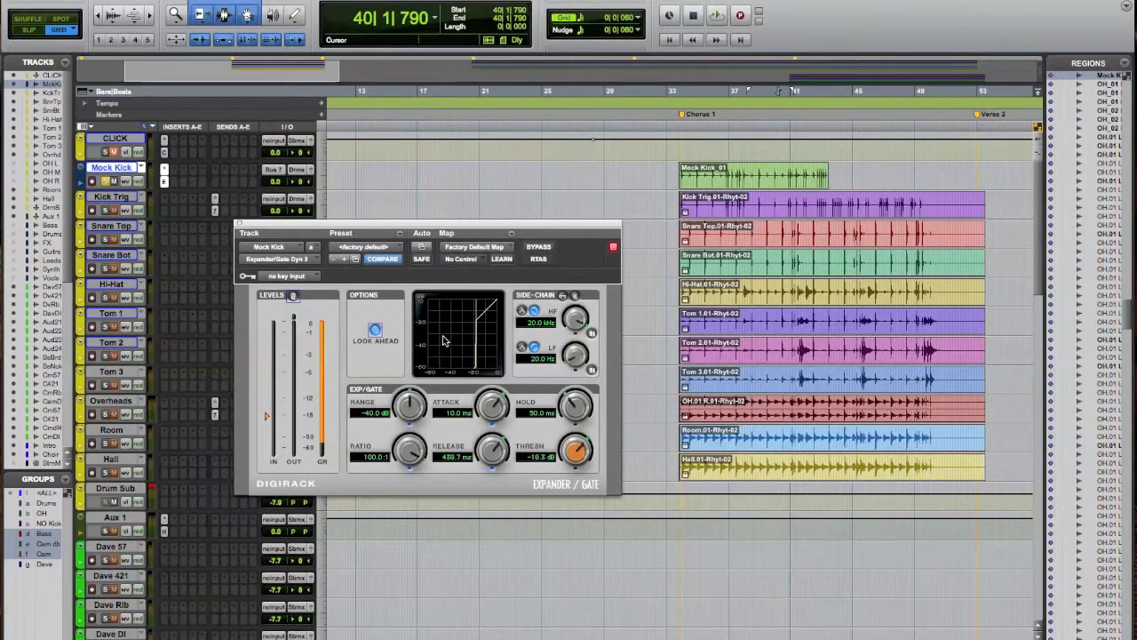
left_click_drag(582, 457, 576, 459)
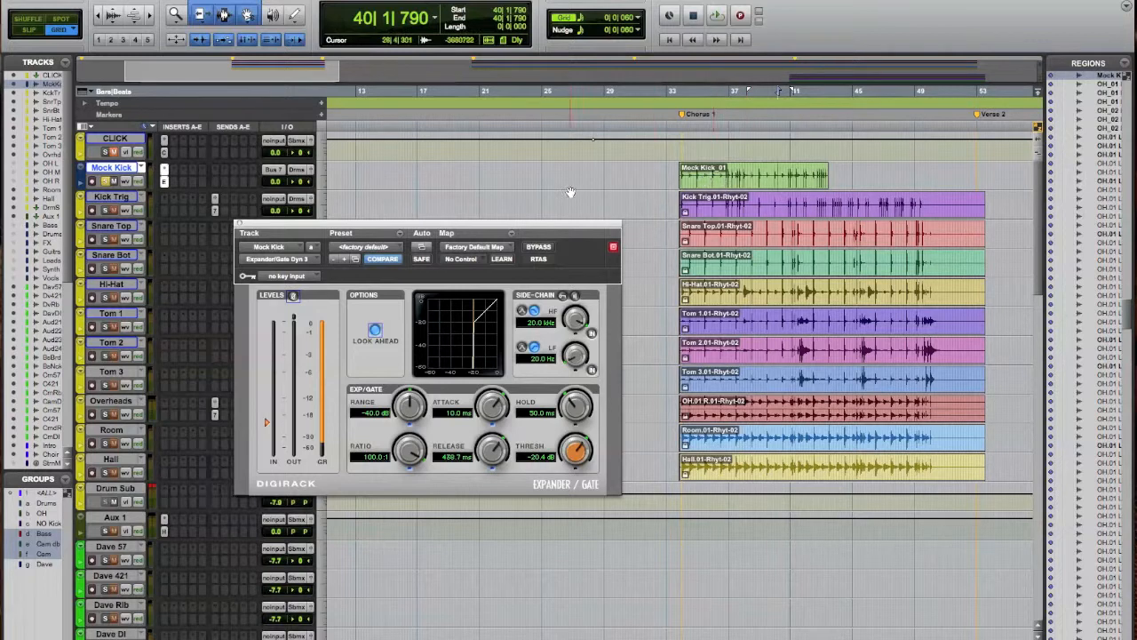
left_click(237, 223)
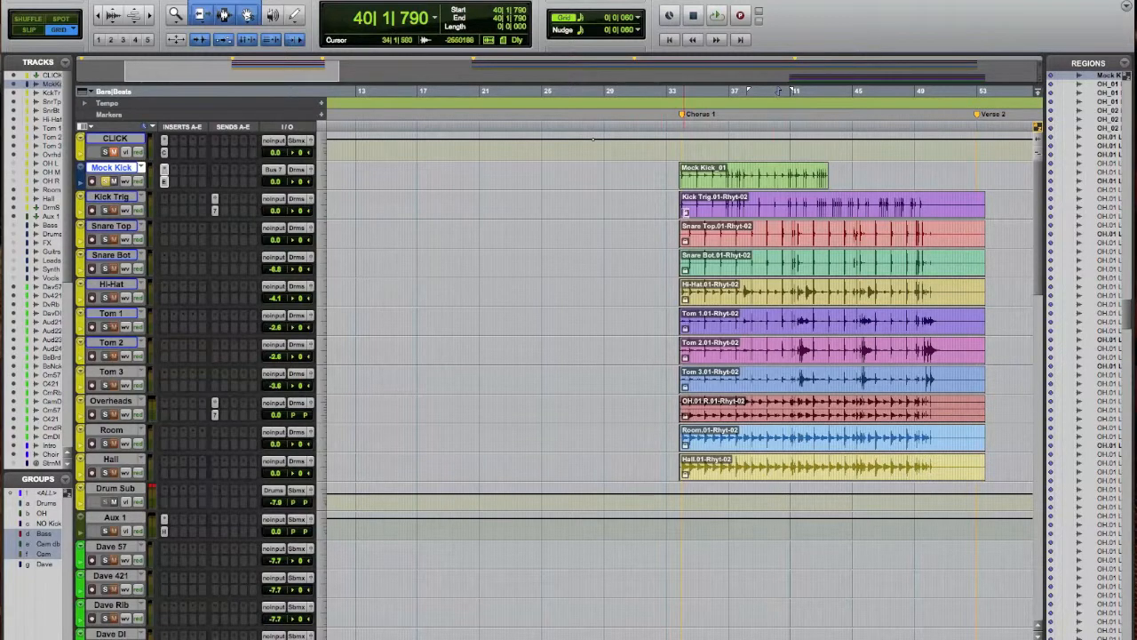
- Solo the Snare Top track instead of Mock Kick and play it from the start of its region at Chorus 1
left_click(645, 228)
key("Tab")
left_click(105, 240)
left_click(104, 183)
key("space")
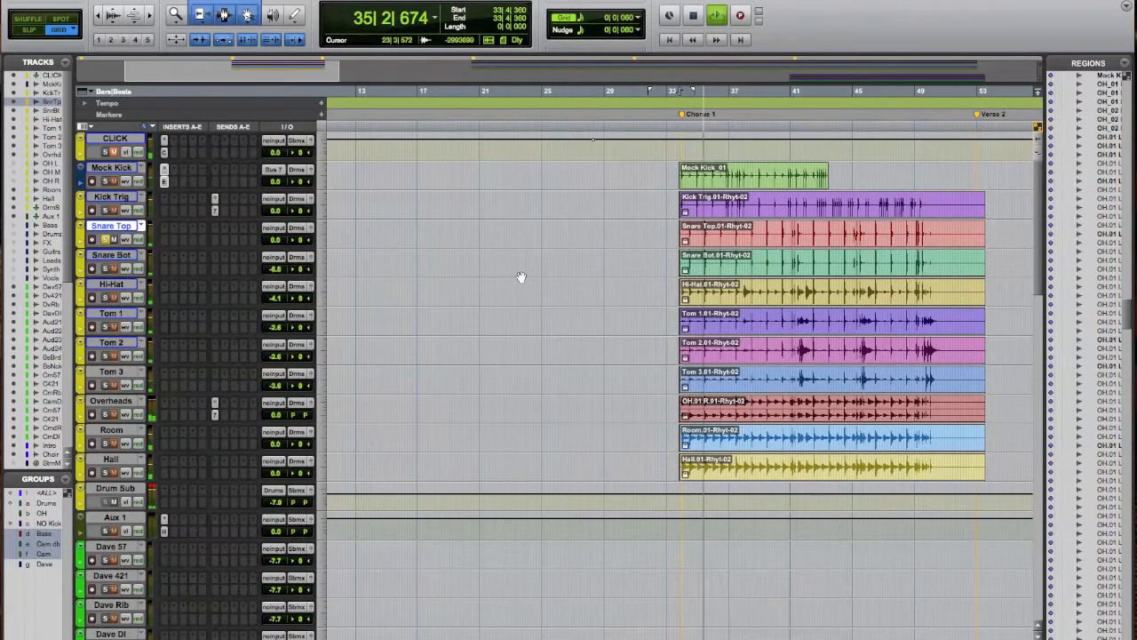
key("space")
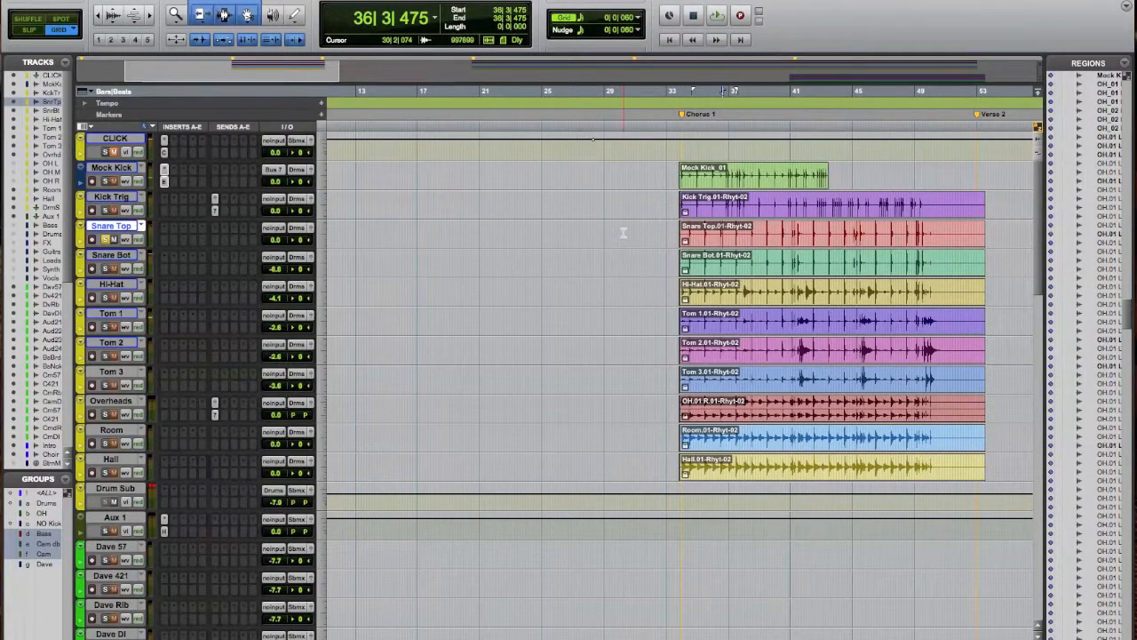
- Insert the mono Expander/Gate Dyn 3 plug-in on Snare Top and load the Snare Expander preset
left_click(166, 228)
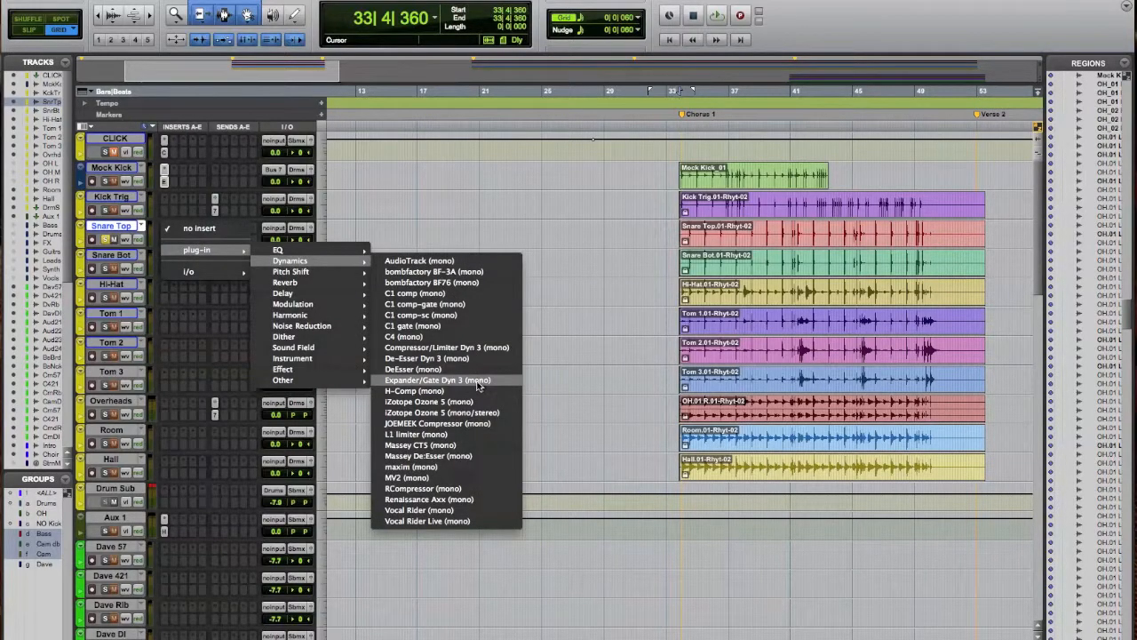
left_click(422, 382)
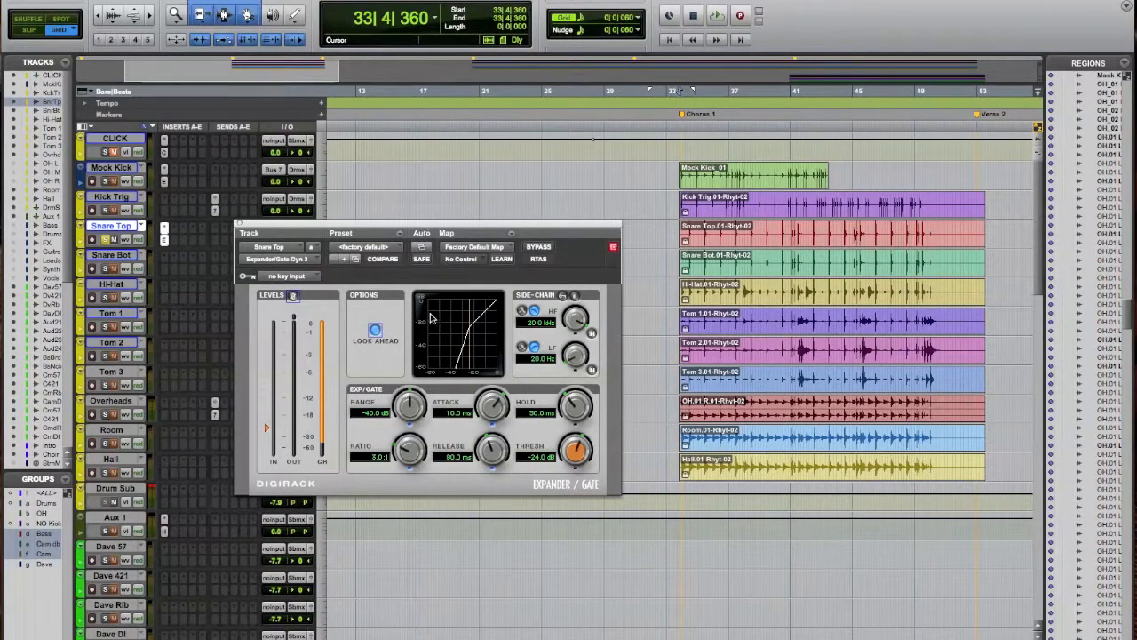
left_click(378, 248)
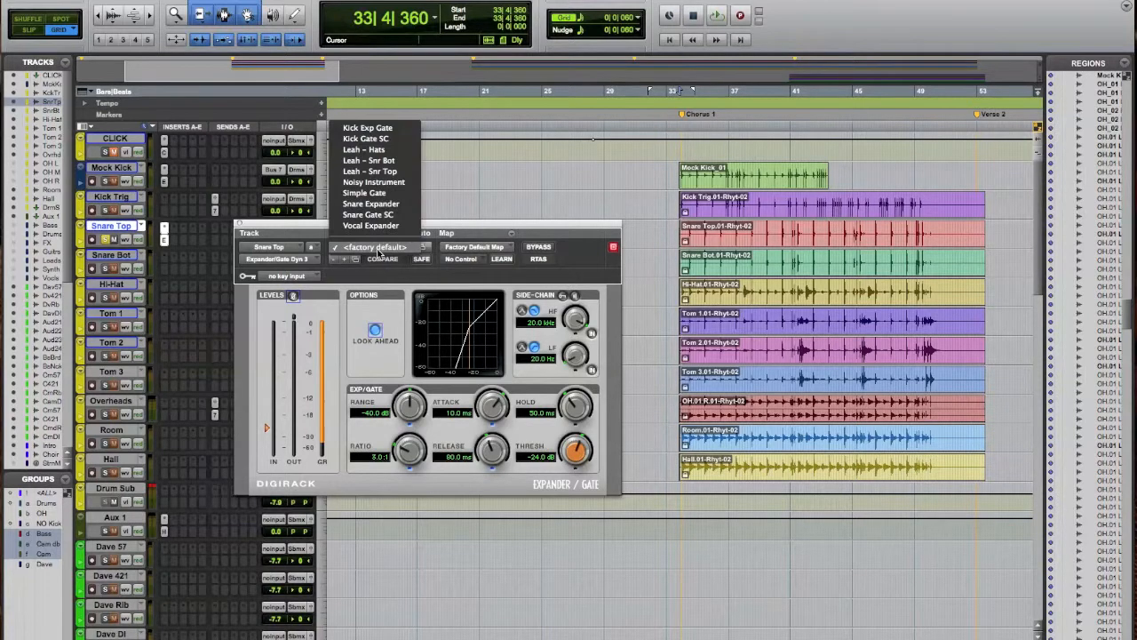
left_click(371, 204)
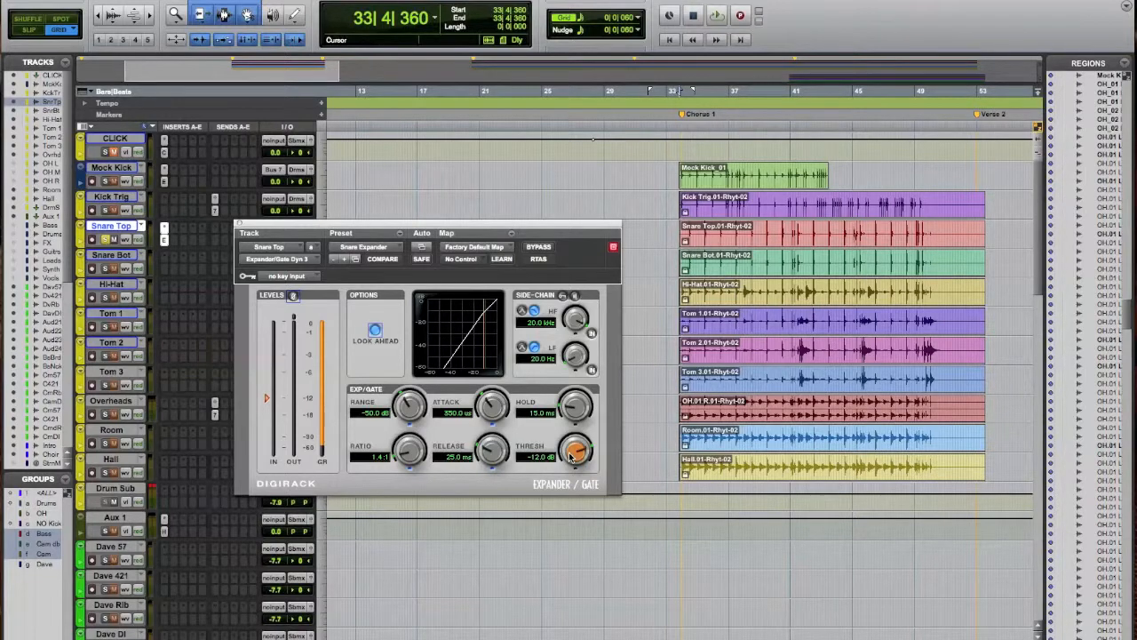
- Lower the Snare Top expander's threshold to about -46.7 dB, play the region, and raise the threshold to about -18.6 dB during playback
left_click_drag(579, 455, 565, 534)
left_click(716, 242)
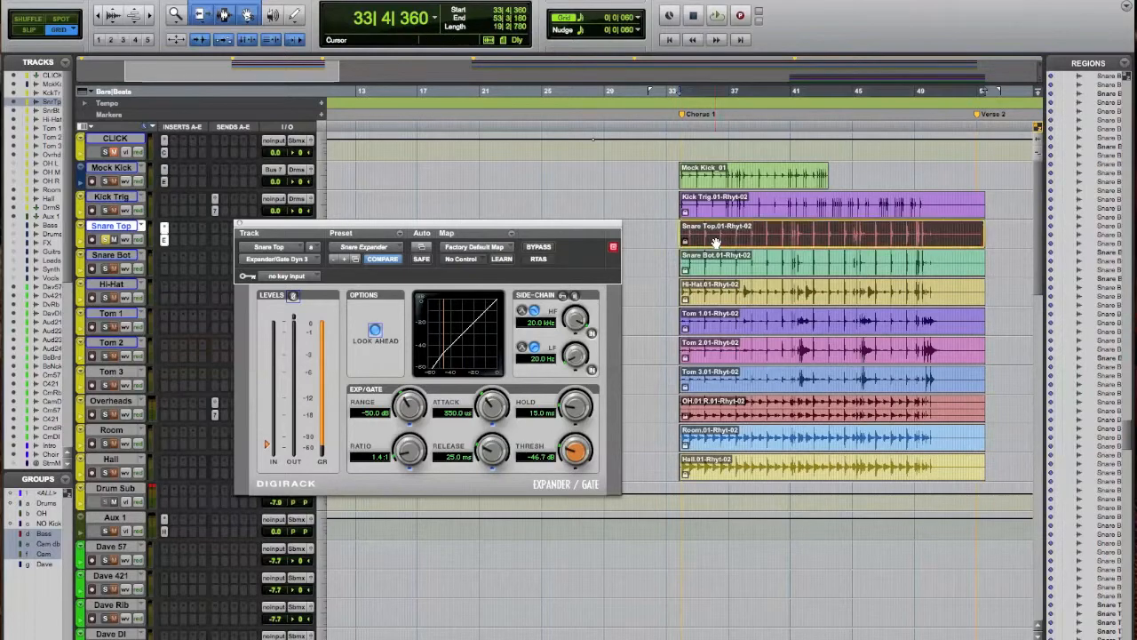
key("space")
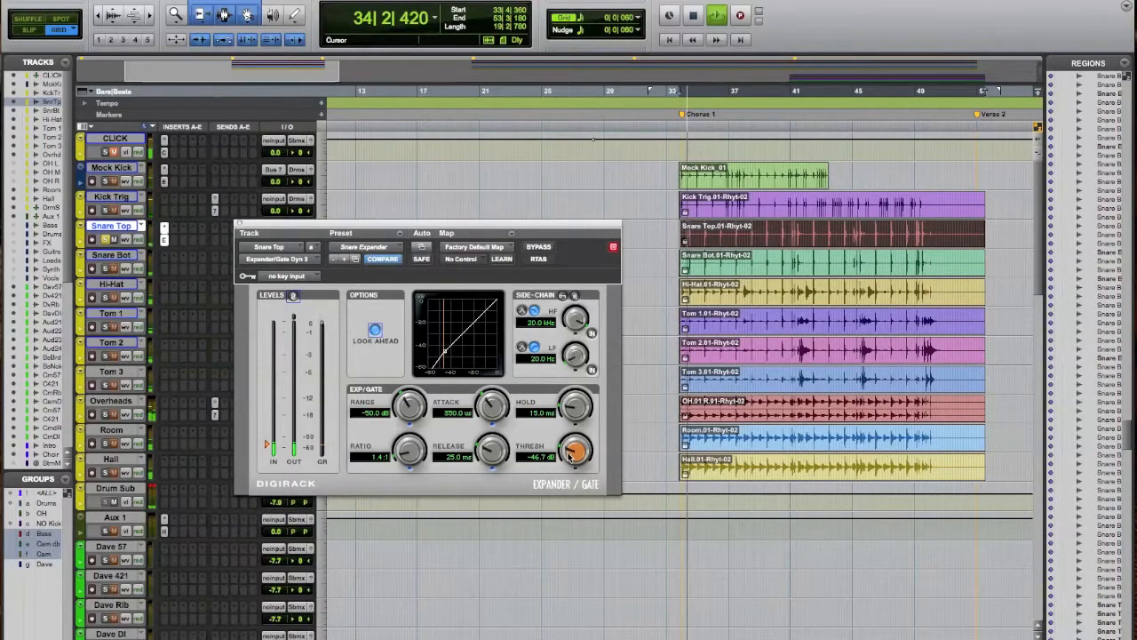
left_click_drag(571, 455, 578, 400)
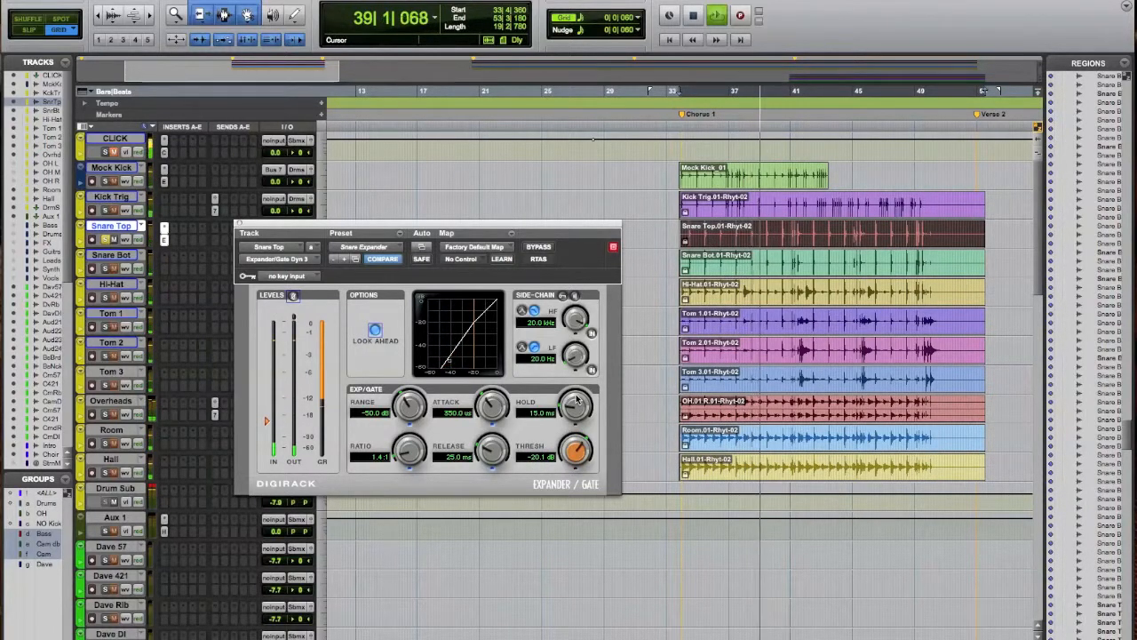
left_click_drag(572, 457, 572, 453)
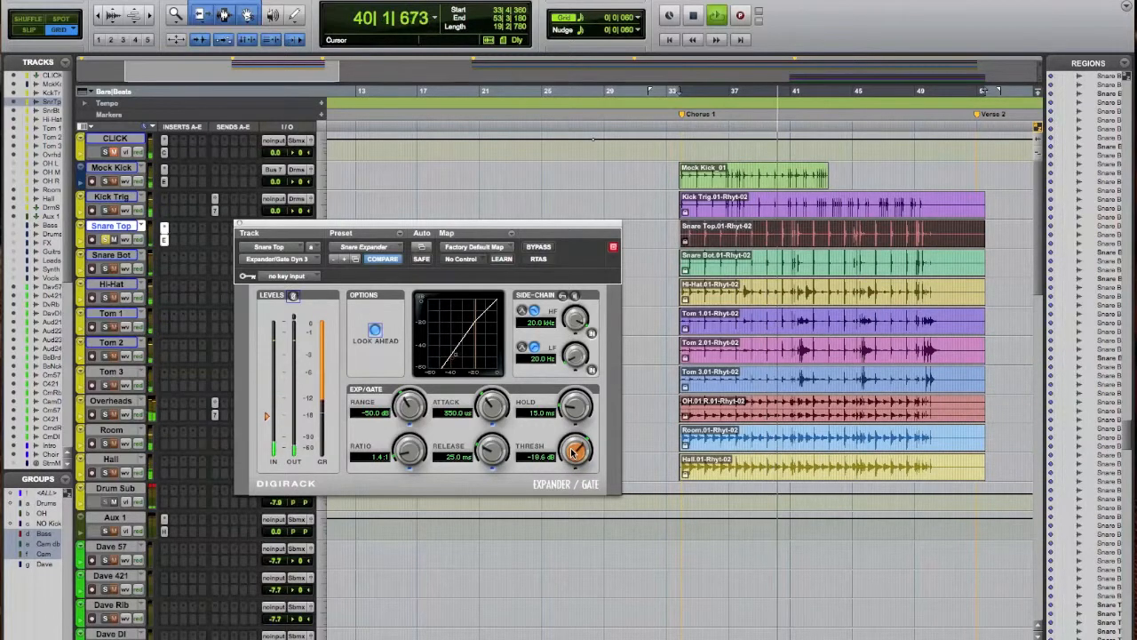
key("space")
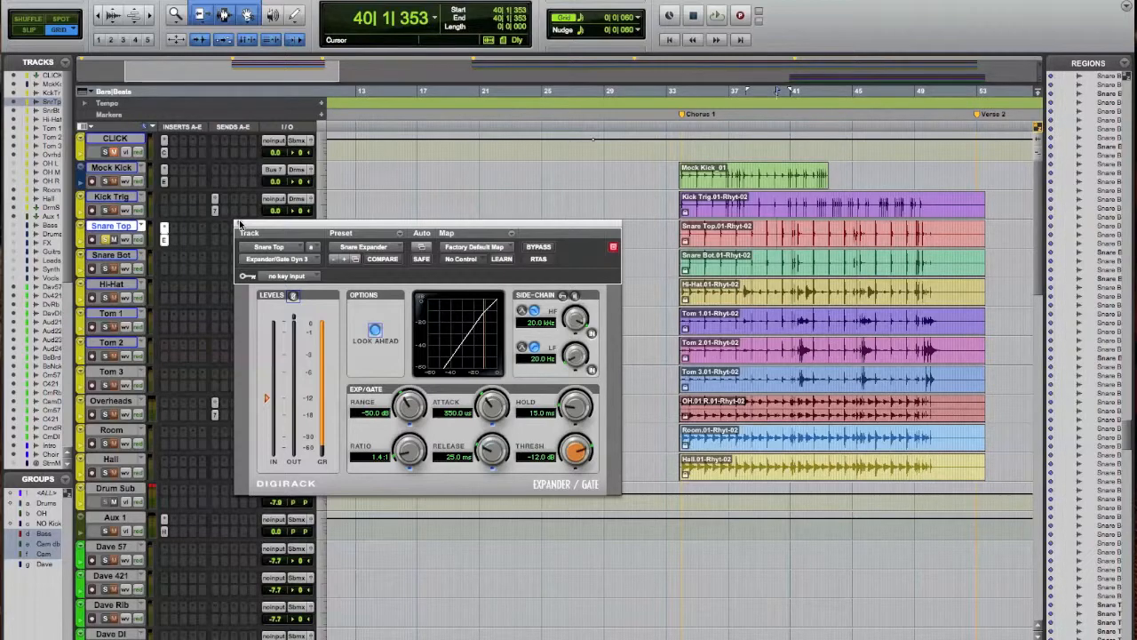
- Close the Snare Top expander's plug-in window
left_click_drag(240, 224, 261, 269)
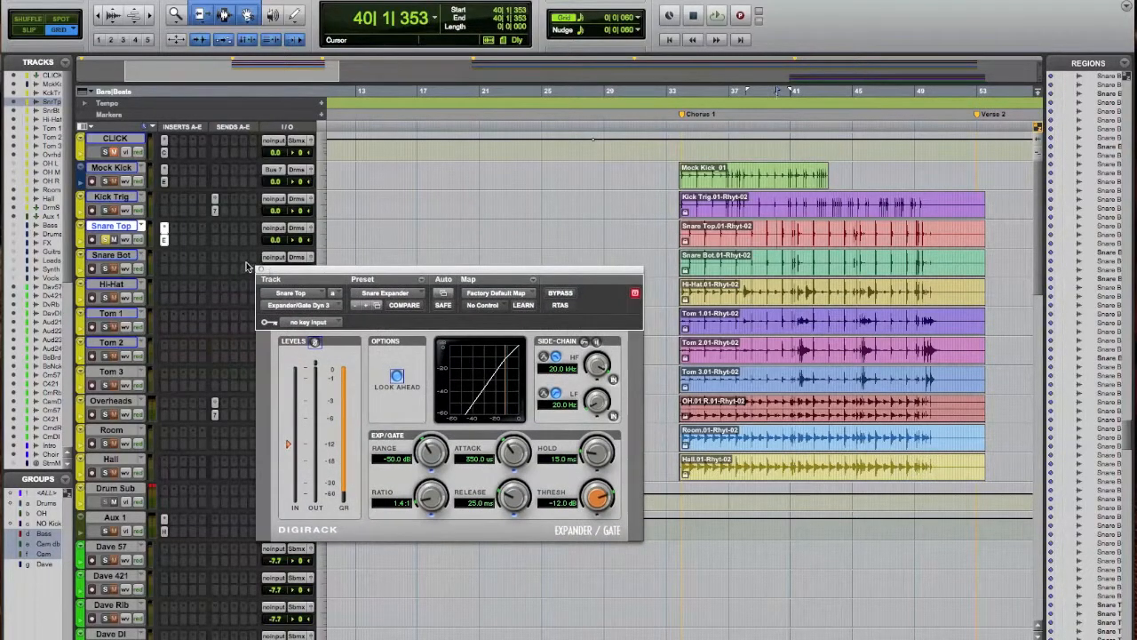
left_click(261, 270)
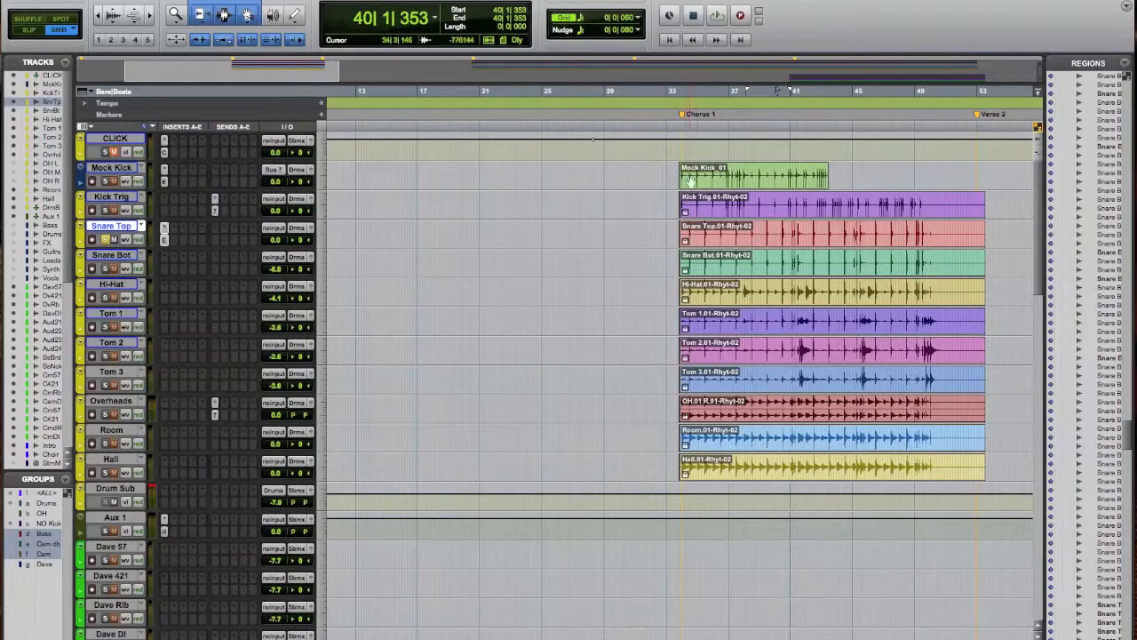